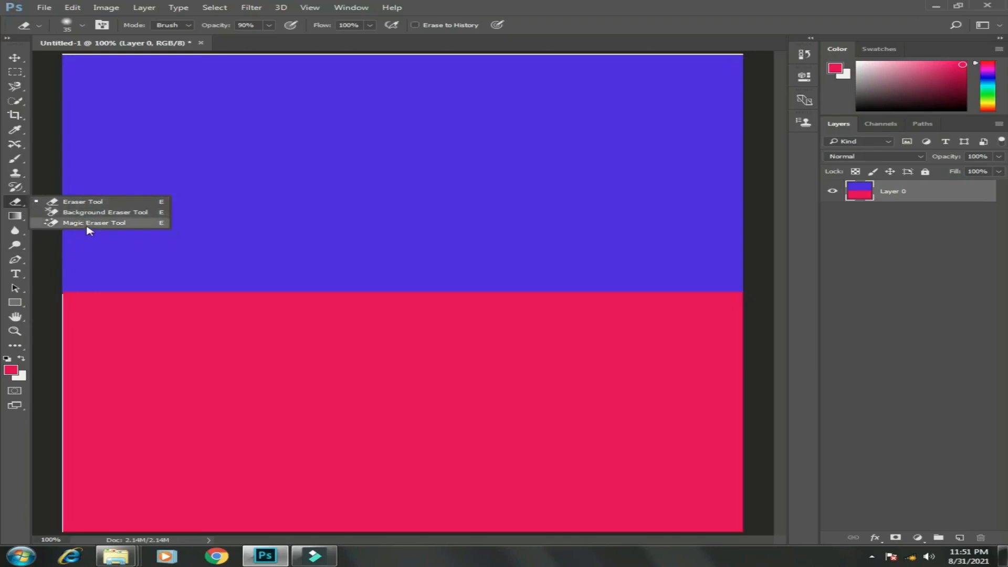
# Step: Erase a wide area across the blue and red halves using the Eraser tool with the brush enlarged to 175
pyautogui.click(556, 6)
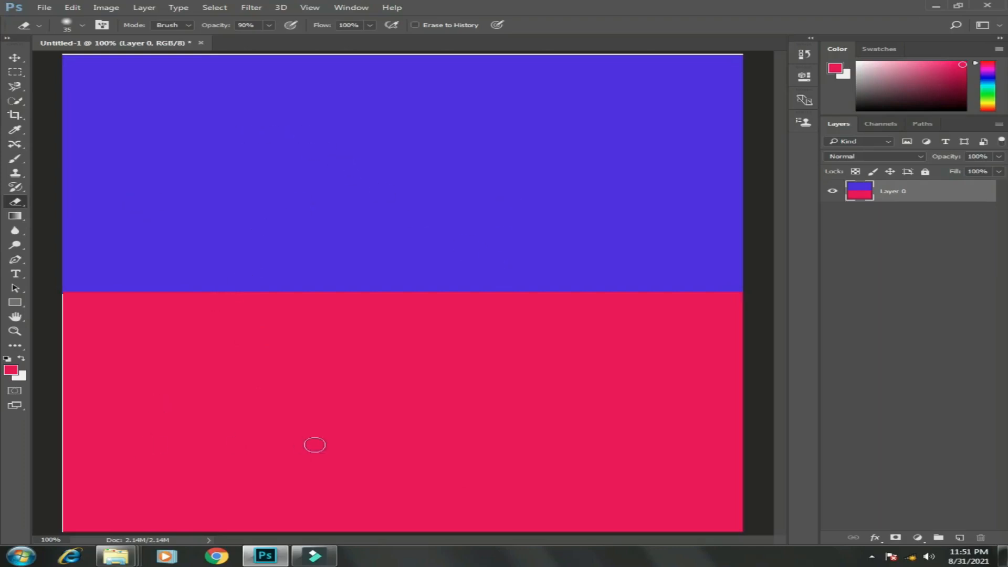
pyautogui.rightClick(16, 203)
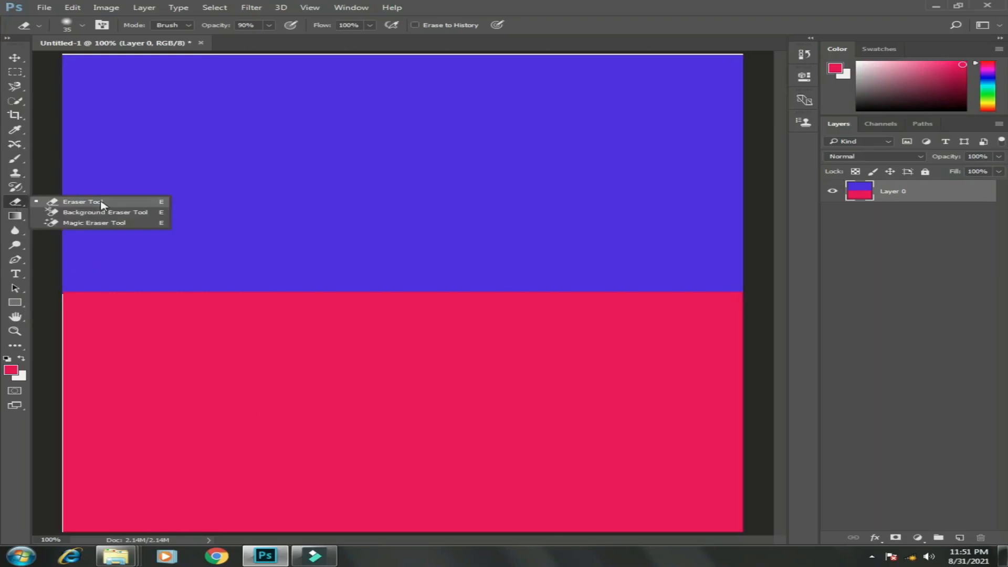
pyautogui.click(101, 203)
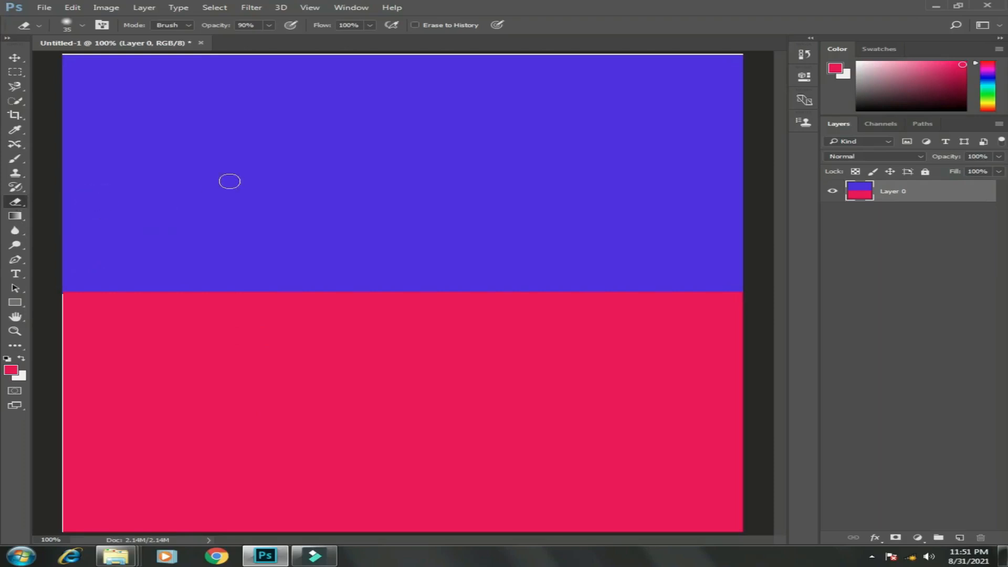
pyautogui.press(']')
pyautogui.press(']')
pyautogui.press(']')
pyautogui.press(']')
pyautogui.press(']')
pyautogui.press(']')
pyautogui.press(']')
pyautogui.press(']')
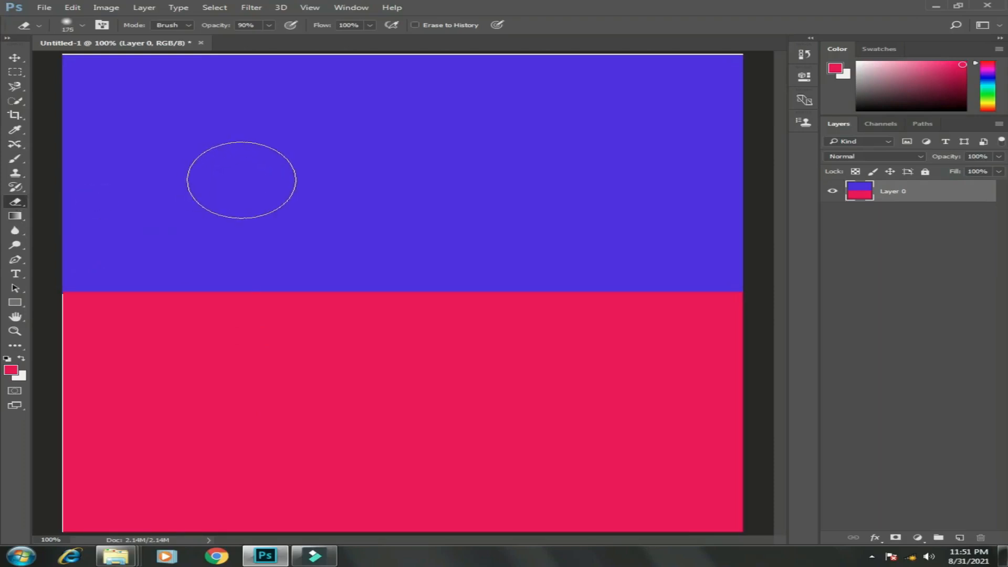
pyautogui.moveTo(245, 180)
pyautogui.mouseDown()
pyautogui.moveTo(271, 173)
pyautogui.moveTo(247, 215)
pyautogui.moveTo(472, 136)
pyautogui.moveTo(540, 148)
pyautogui.moveTo(478, 158)
pyautogui.moveTo(490, 169)
pyautogui.moveTo(473, 166)
pyautogui.moveTo(528, 141)
pyautogui.moveTo(696, 106)
pyautogui.moveTo(523, 97)
pyautogui.moveTo(222, 181)
pyautogui.moveTo(198, 209)
pyautogui.moveTo(213, 214)
pyautogui.moveTo(222, 286)
pyautogui.moveTo(325, 293)
pyautogui.moveTo(488, 331)
pyautogui.moveTo(587, 318)
pyautogui.moveTo(675, 289)
pyautogui.moveTo(482, 297)
pyautogui.moveTo(231, 259)
pyautogui.moveTo(109, 359)
pyautogui.moveTo(207, 307)
pyautogui.moveTo(234, 345)
pyautogui.moveTo(317, 332)
pyautogui.moveTo(531, 262)
pyautogui.moveTo(733, 249)
pyautogui.moveTo(745, 260)
pyautogui.moveTo(572, 229)
pyautogui.moveTo(438, 249)
pyautogui.moveTo(188, 226)
pyautogui.moveTo(79, 239)
pyautogui.moveTo(63, 295)
pyautogui.moveTo(92, 339)
pyautogui.moveTo(132, 295)
pyautogui.moveTo(551, 246)
pyautogui.moveTo(641, 297)
pyautogui.moveTo(673, 367)
pyautogui.moveTo(715, 414)
pyautogui.moveTo(703, 407)
pyautogui.moveTo(714, 344)
pyautogui.mouseUp()
pyautogui.press('[')
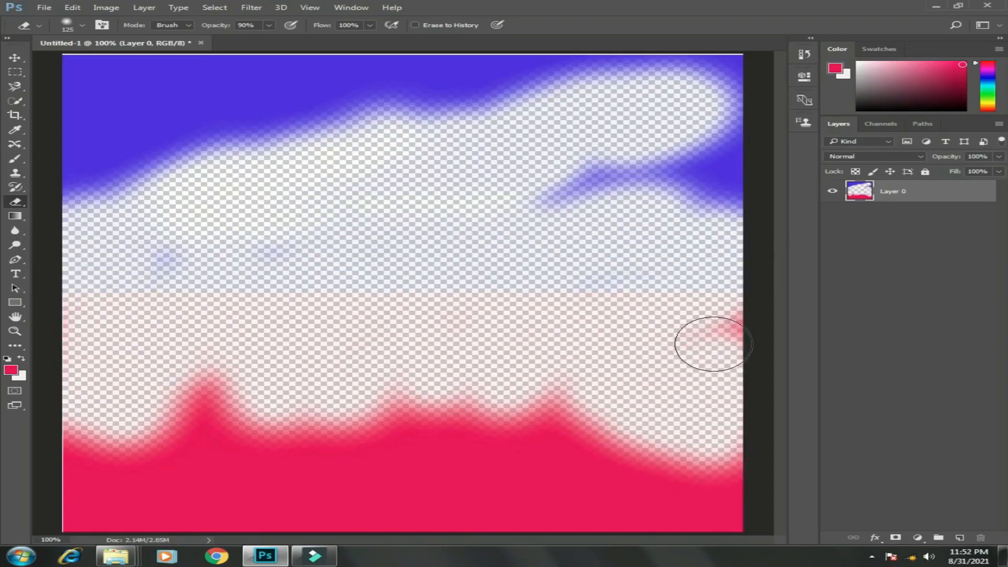
# Step: Undo the Eraser strokes to restore the blue and red areas
pyautogui.hotkey('ctrl', 'z')
pyautogui.hotkey('ctrl', 'z')
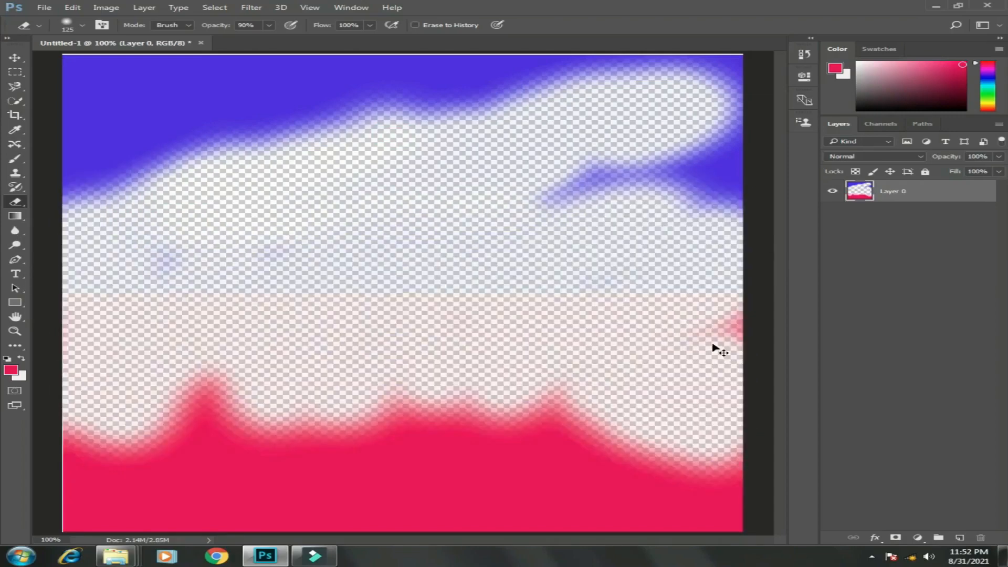
pyautogui.hotkey('ctrl', 'z')
pyautogui.hotkey('ctrl', 'alt', 'z')
pyautogui.hotkey('ctrl', 'alt', 'z')
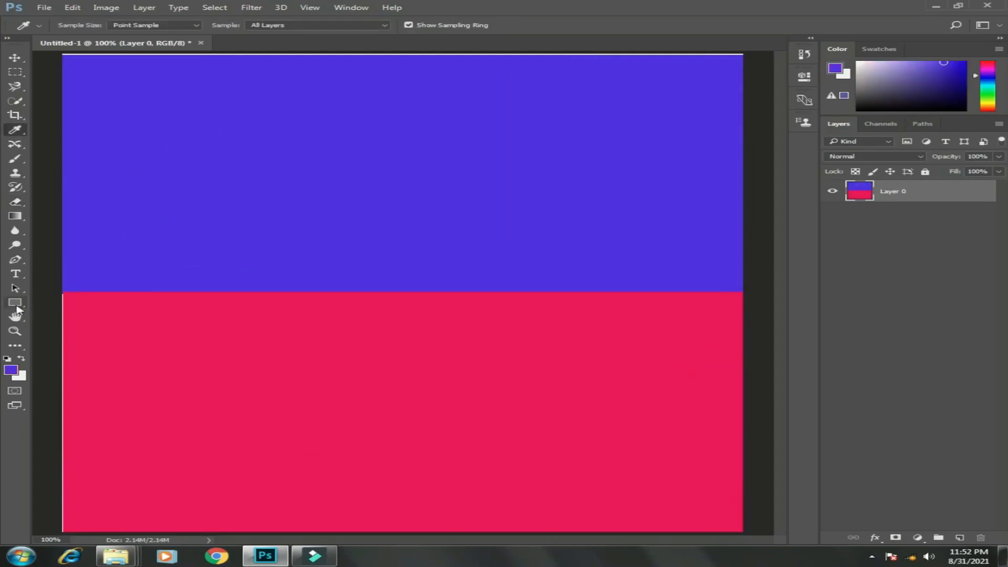
# Step: Draw a small blue rectangle in the left part of the red area with the Rectangle tool
pyautogui.rightClick(16, 306)
pyautogui.click(56, 299)
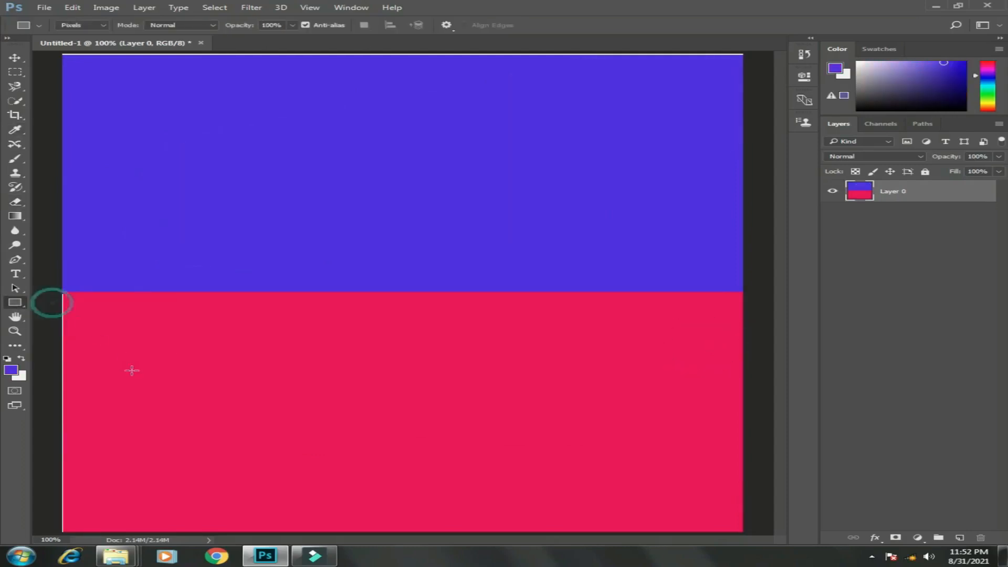
pyautogui.click(129, 372)
pyautogui.moveTo(146, 388); pyautogui.dragTo(204, 423)
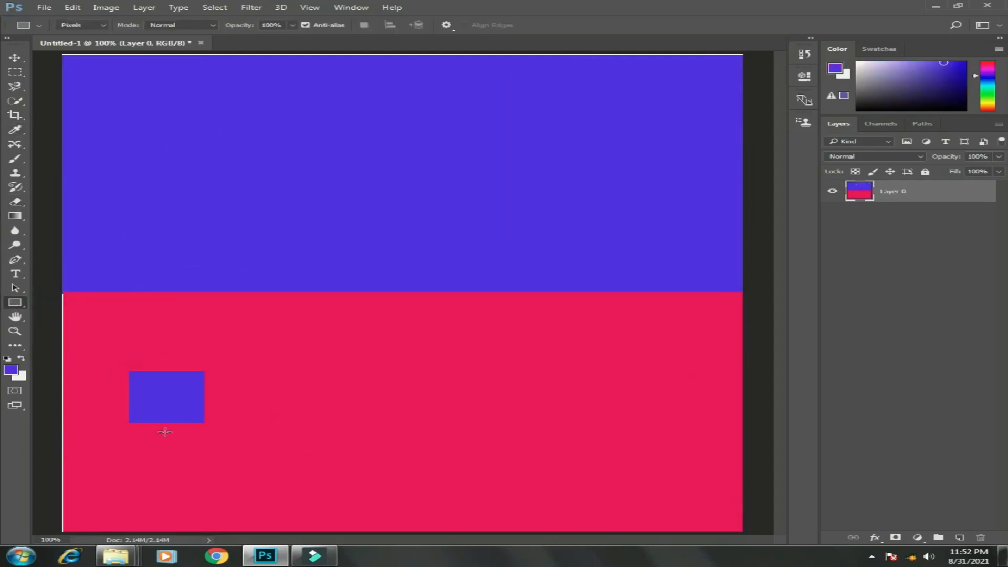
# Step: Erase the blue colour with the Magic Eraser at tolerance 32 with Contiguous off, and undo the erasure
pyautogui.click(20, 201)
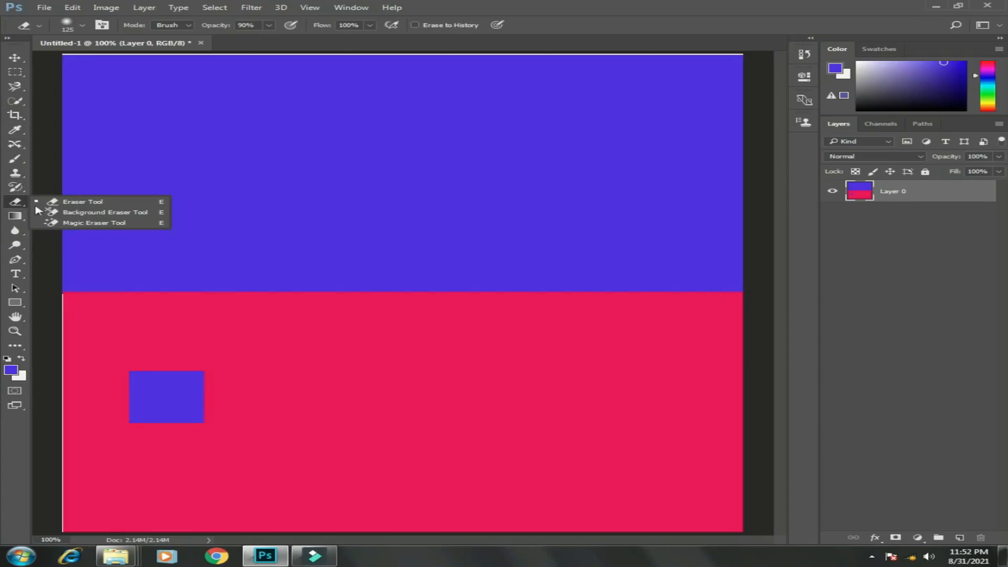
pyautogui.click(111, 225)
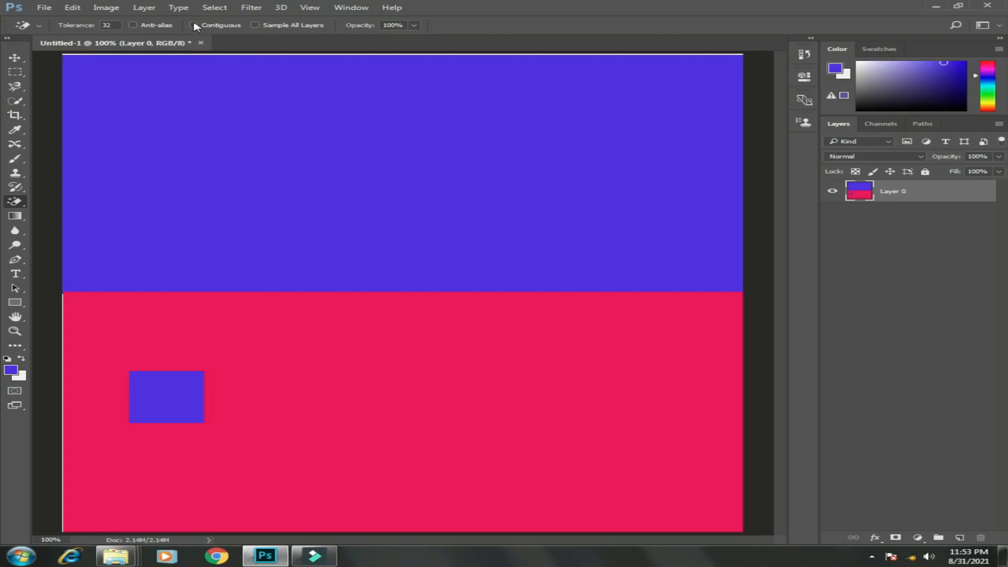
pyautogui.click(333, 182)
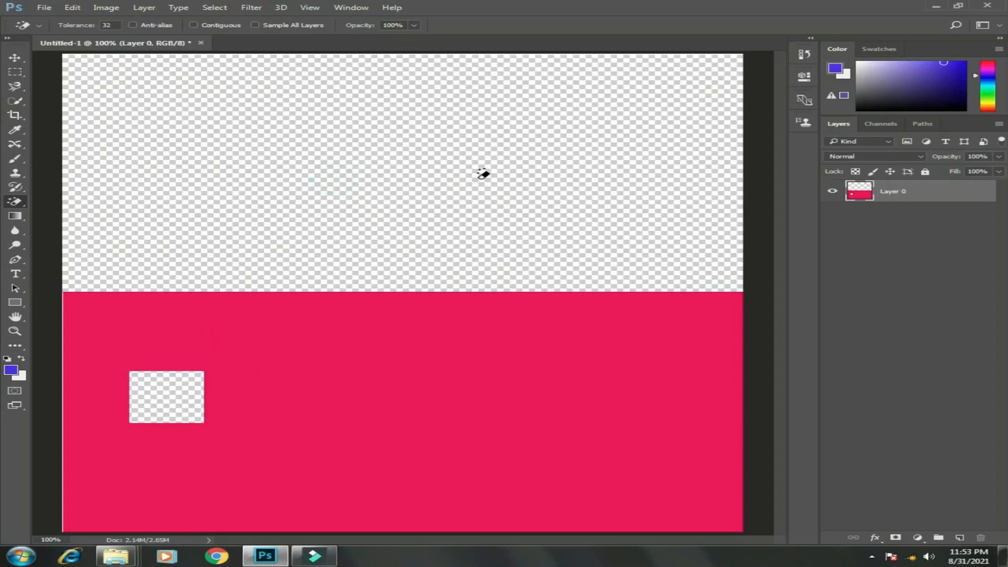
pyautogui.hotkey('ctrl', 'z')
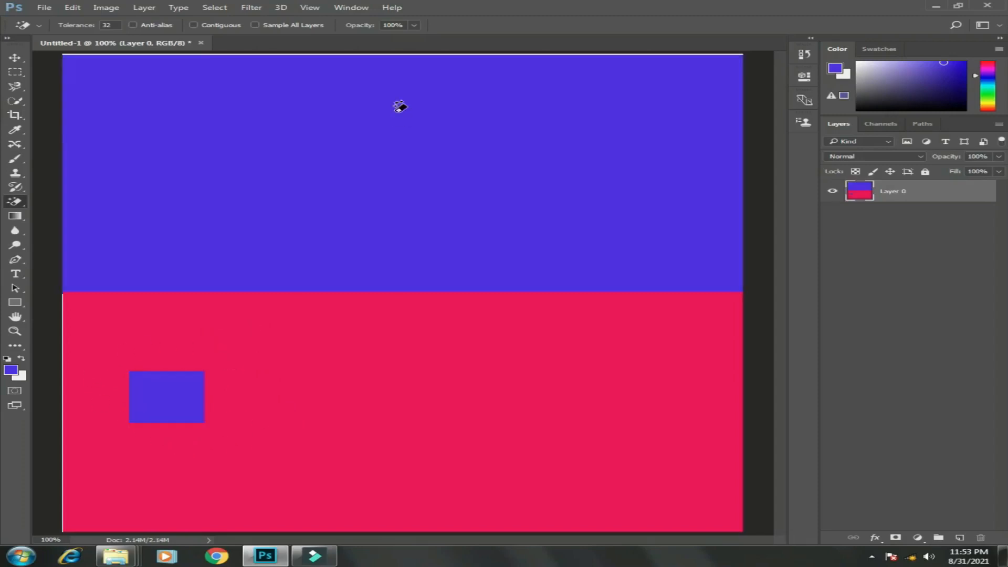
# Step: Turn on Contiguous and erase the large blue area with the Magic Eraser, and restore it
pyautogui.click(194, 25)
pyautogui.click(355, 168)
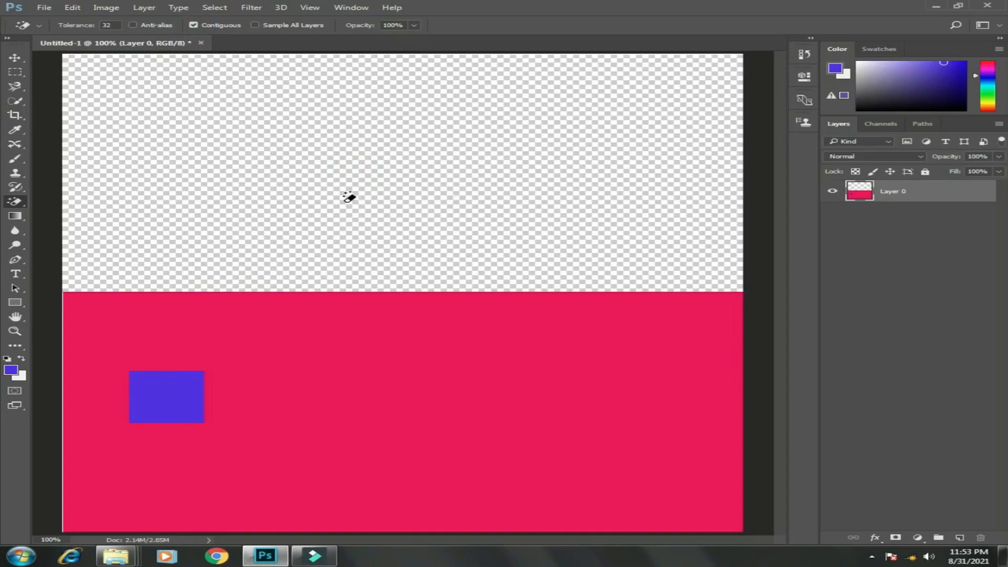
pyautogui.click(214, 167)
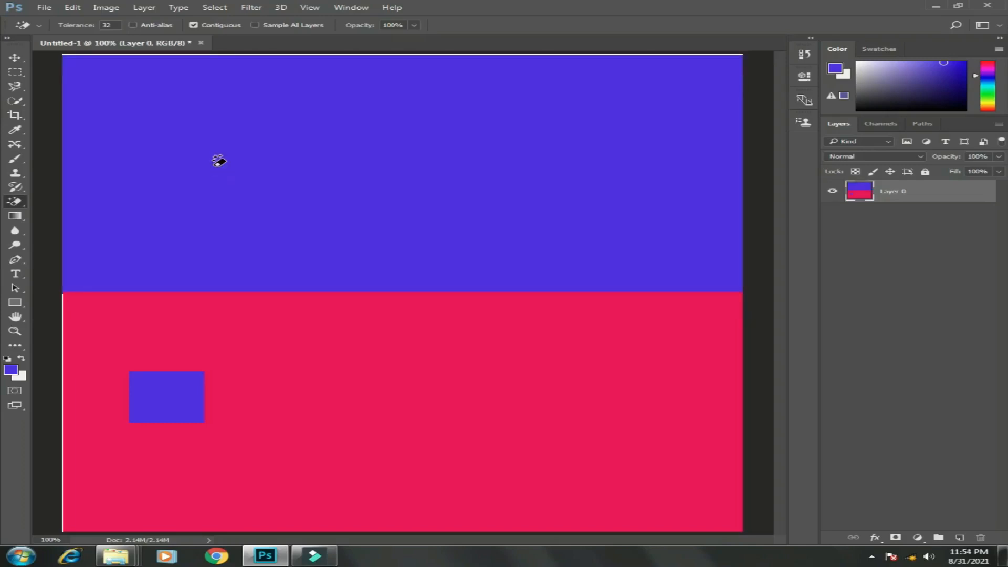
# Step: Switch to the Background Eraser tool and enlarge its brush to 150
pyautogui.rightClick(22, 204)
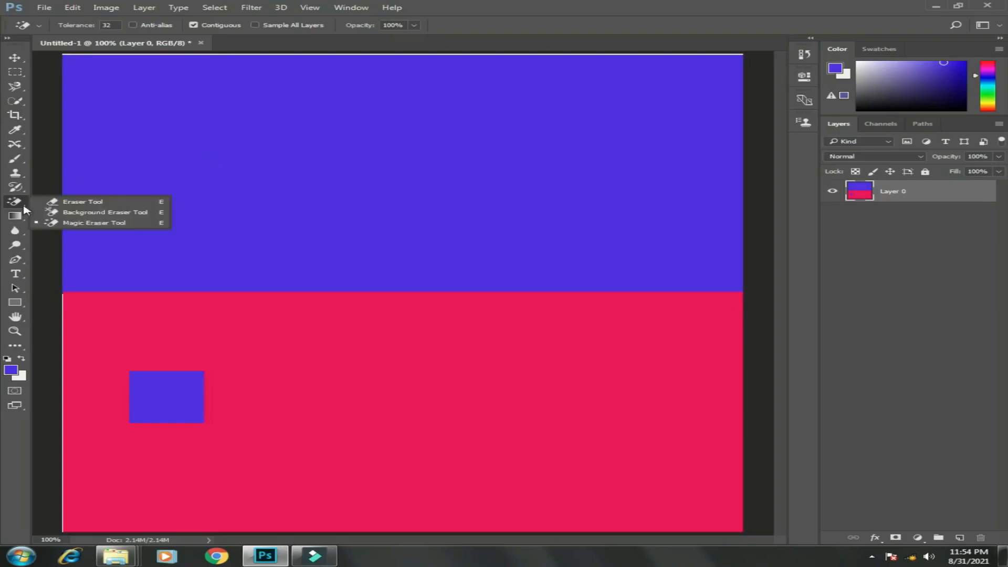
pyautogui.click(103, 213)
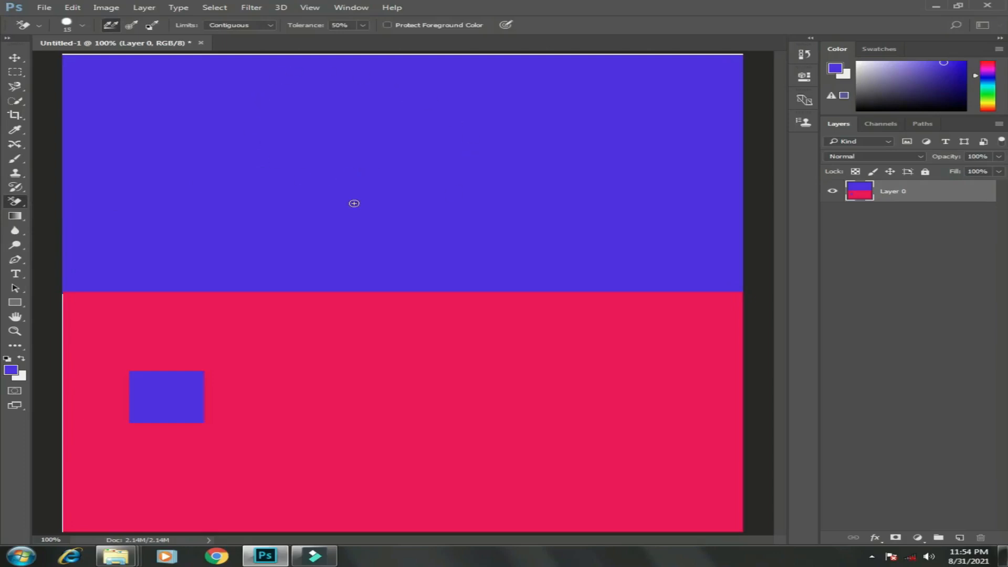
pyautogui.press(']')
pyautogui.press(']')
pyautogui.press(']')
pyautogui.press(']')
pyautogui.press(']')
pyautogui.press(']')
pyautogui.press(']')
pyautogui.press(']')
pyautogui.press(']')
pyautogui.press(']')
pyautogui.press(']')
pyautogui.press(']')
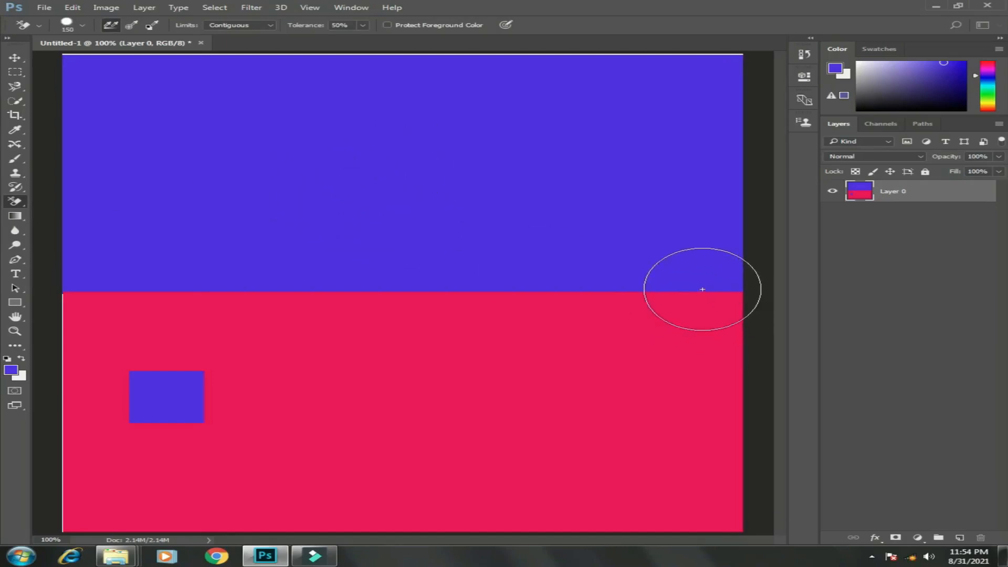
# Step: Erase the blue along the boundary from the right edge to the left edge, keeping the brush centre on the blue side
pyautogui.click(714, 290)
pyautogui.click(638, 290)
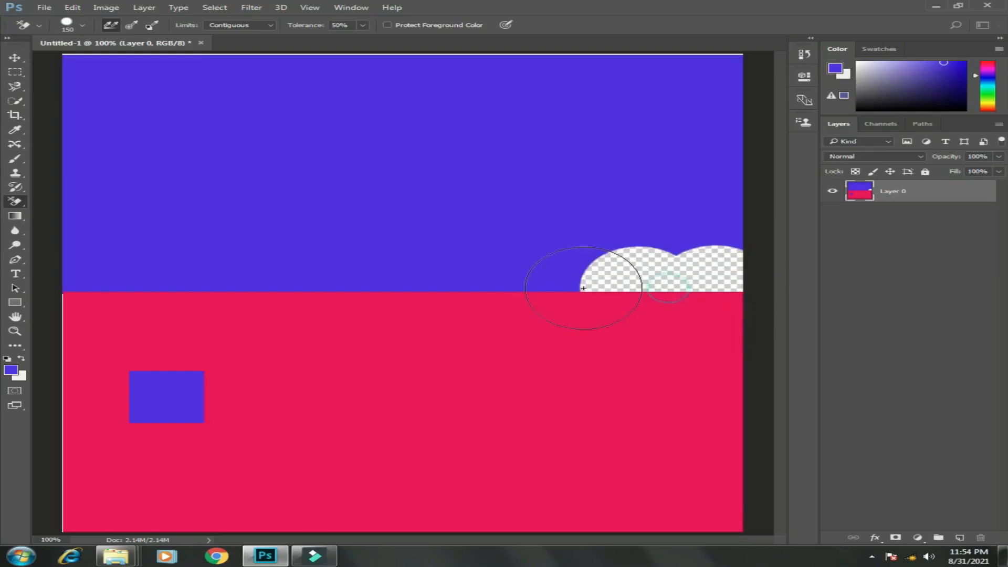
pyautogui.click(567, 289)
pyautogui.click(507, 287)
pyautogui.click(423, 285)
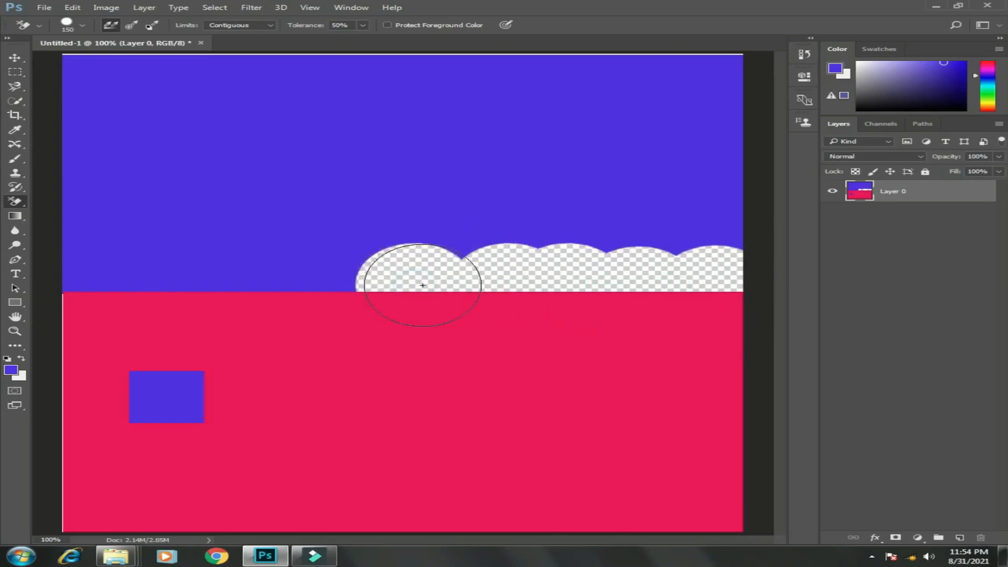
pyautogui.click(341, 286)
pyautogui.click(273, 284)
pyautogui.click(205, 282)
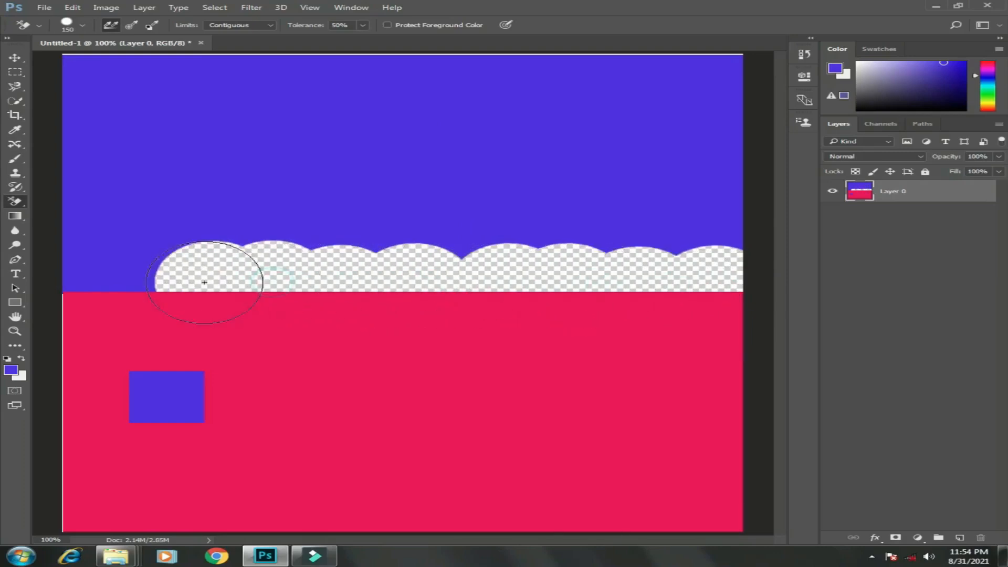
pyautogui.click(152, 281)
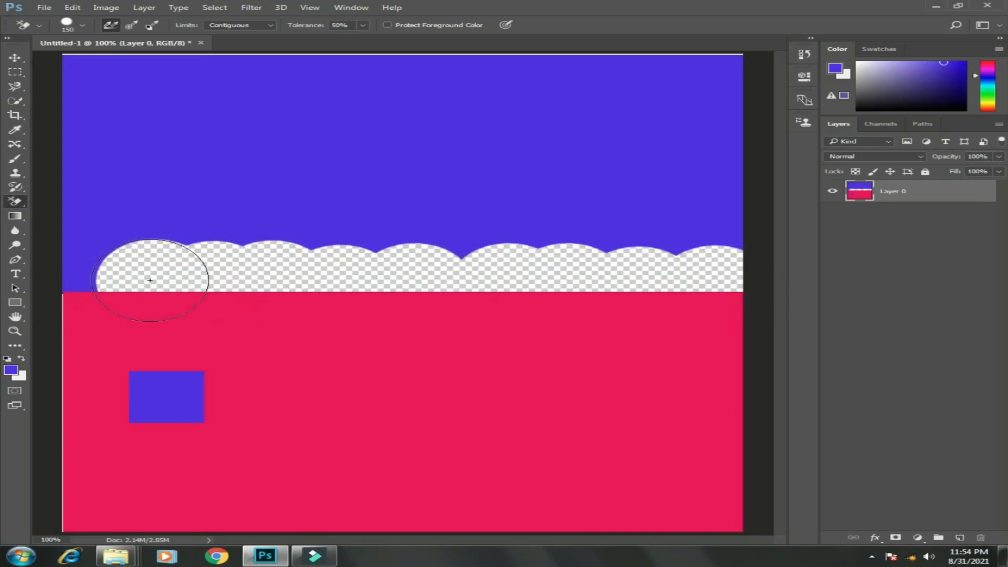
pyautogui.click(87, 275)
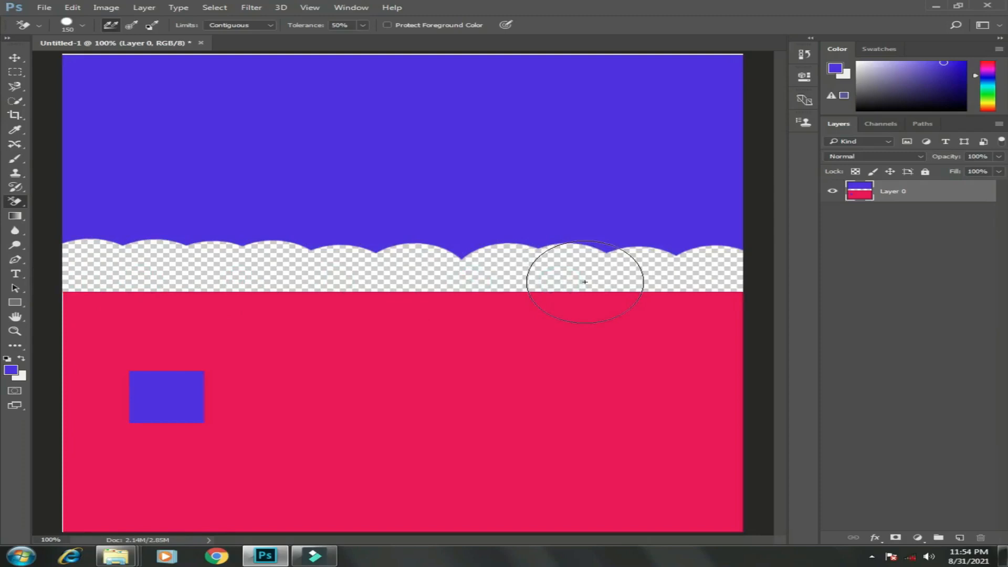
pyautogui.click(585, 282)
pyautogui.click(640, 284)
pyautogui.click(576, 283)
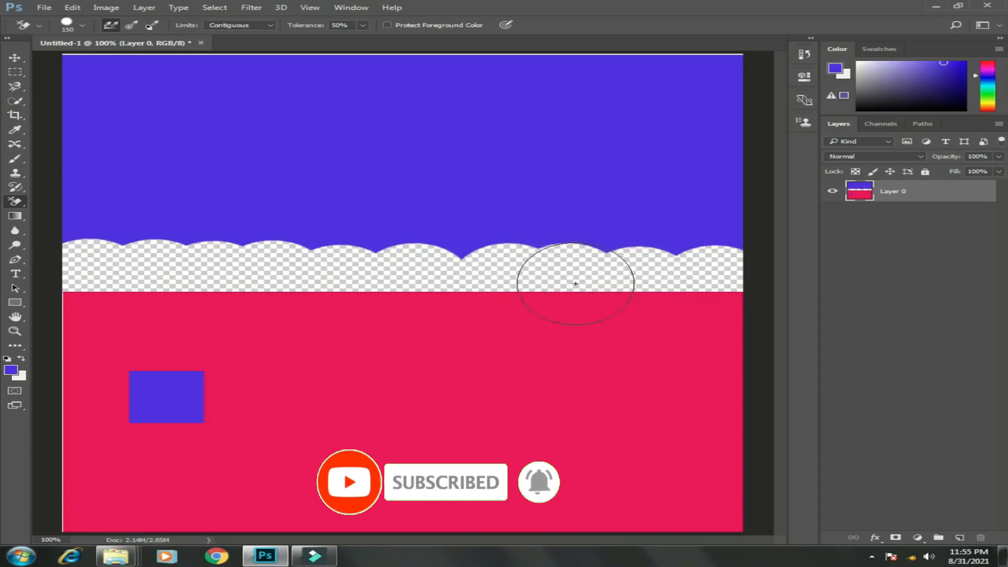
# Step: Erase the red along the boundary from the right edge to the left edge, placing the brush centre on the red side
pyautogui.click(705, 301)
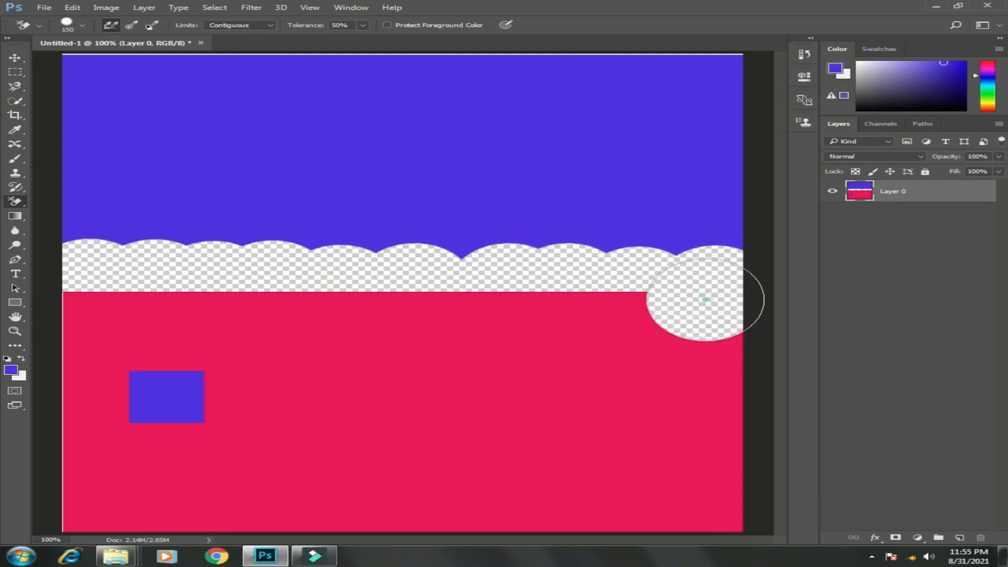
pyautogui.click(627, 306)
pyautogui.click(517, 313)
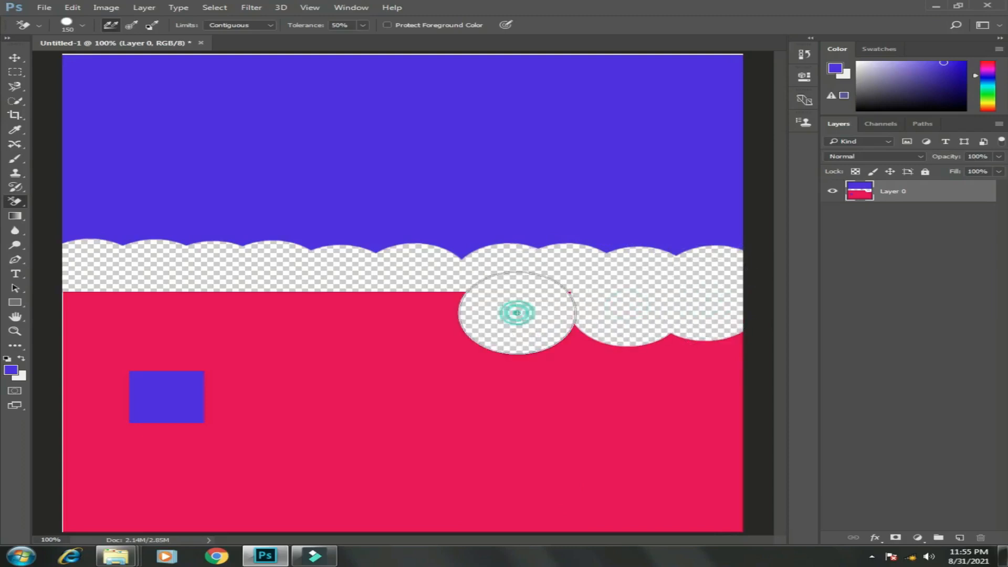
pyautogui.click(445, 309)
pyautogui.click(356, 307)
pyautogui.click(279, 308)
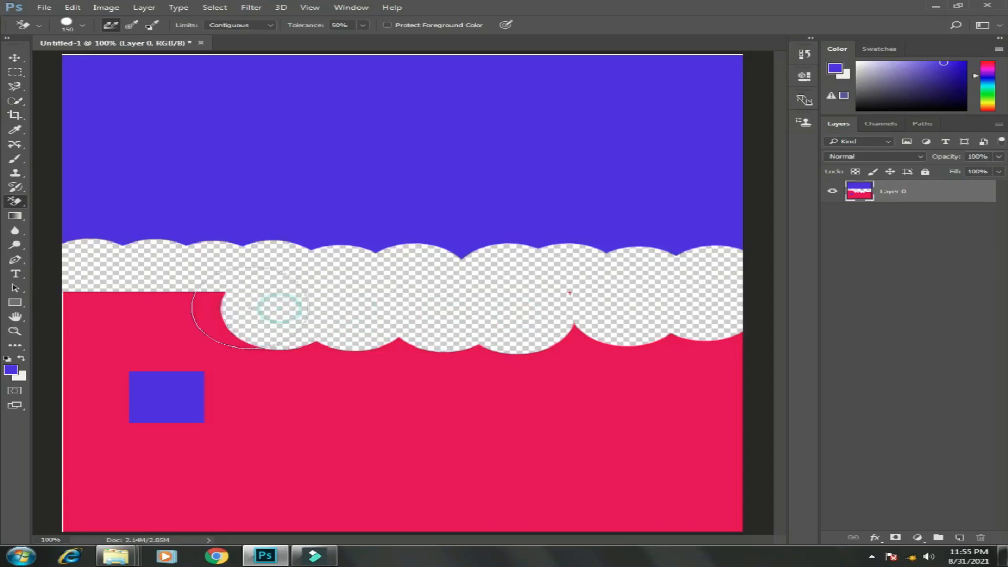
pyautogui.click(187, 307)
pyautogui.click(112, 306)
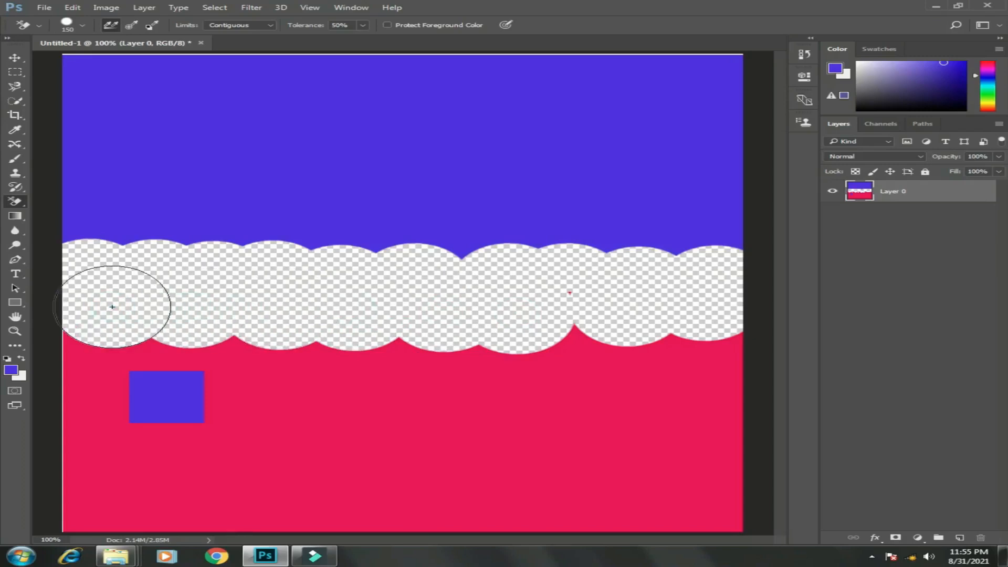
# Step: Close the Untitled-1 document
pyautogui.click(200, 43)
pyautogui.click(512, 212)
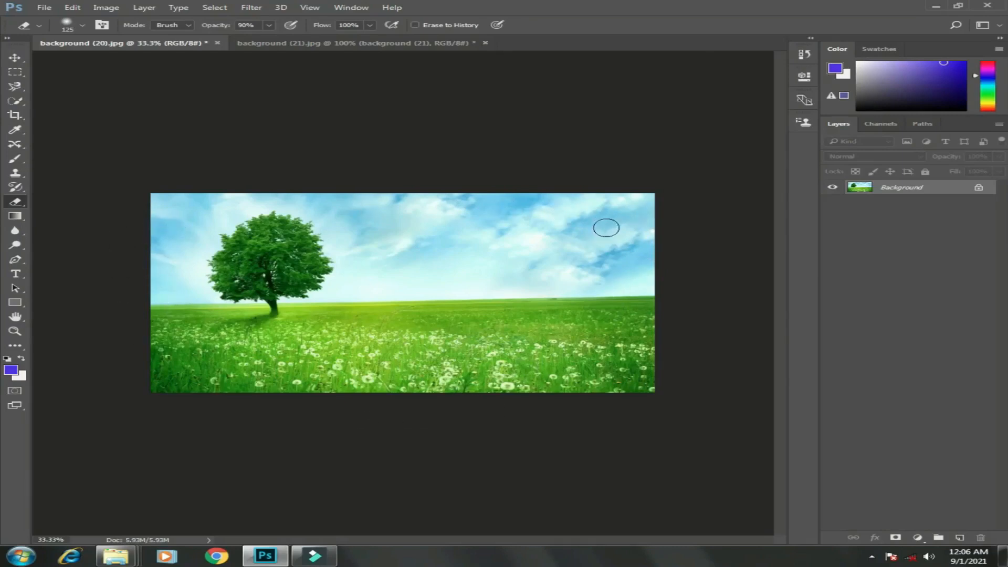
# Step: Unlock the Background layer of background (20).jpg and erase parts of the upper sky with the Eraser tool
pyautogui.click(980, 187)
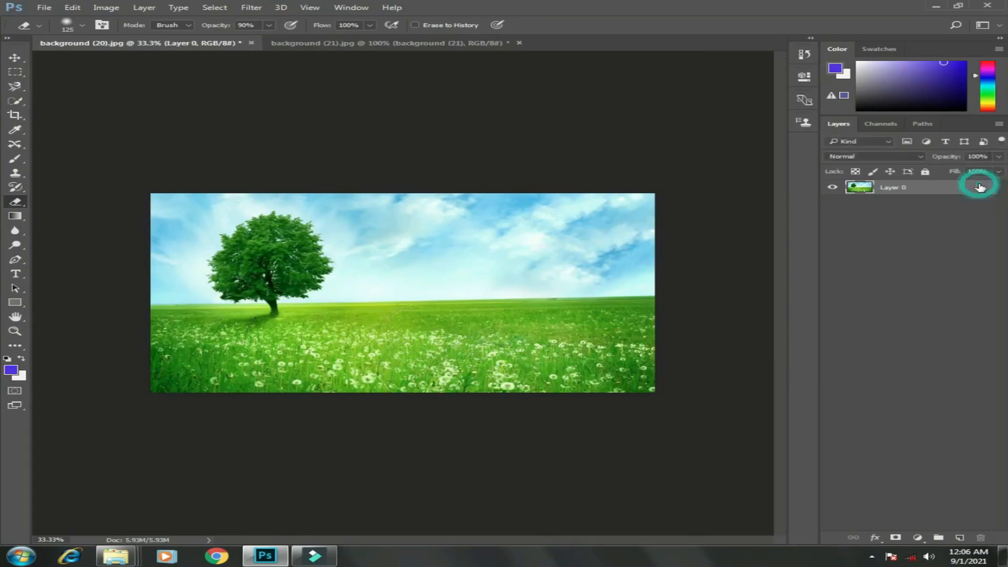
pyautogui.rightClick(24, 204)
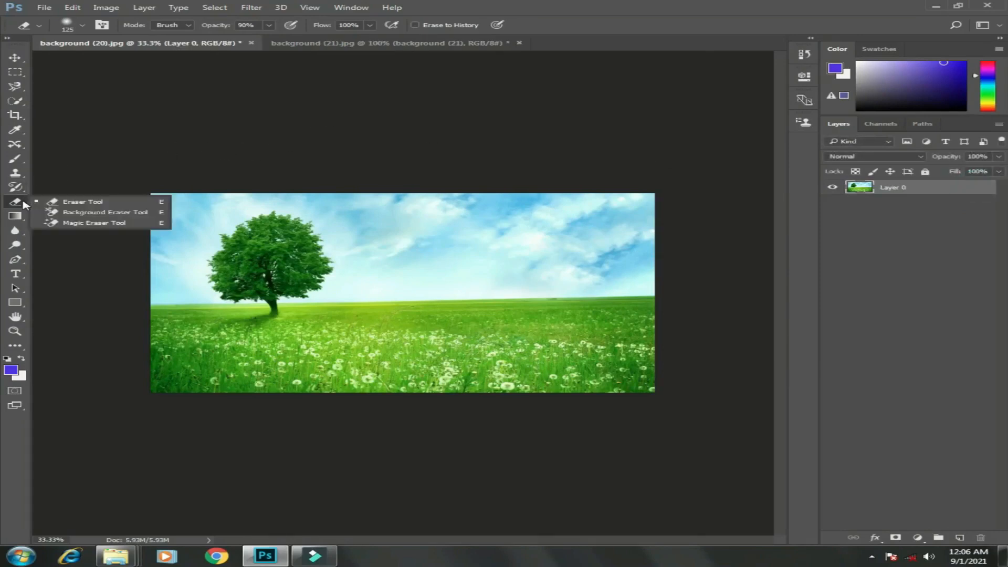
pyautogui.click(83, 202)
pyautogui.moveTo(462, 213)
pyautogui.mouseDown()
pyautogui.moveTo(518, 208)
pyautogui.moveTo(428, 210)
pyautogui.moveTo(554, 205)
pyautogui.moveTo(415, 203)
pyautogui.mouseUp()
pyautogui.moveTo(555, 201)
pyautogui.mouseDown()
pyautogui.moveTo(627, 202)
pyautogui.moveTo(628, 244)
pyautogui.moveTo(648, 187)
pyautogui.moveTo(489, 244)
pyautogui.moveTo(537, 226)
pyautogui.moveTo(417, 227)
pyautogui.moveTo(477, 226)
pyautogui.moveTo(440, 207)
pyautogui.moveTo(257, 191)
pyautogui.moveTo(360, 190)
pyautogui.moveTo(236, 190)
pyautogui.moveTo(169, 231)
pyautogui.moveTo(206, 191)
pyautogui.moveTo(148, 247)
pyautogui.moveTo(179, 188)
pyautogui.moveTo(157, 192)
pyautogui.moveTo(156, 225)
pyautogui.moveTo(168, 185)
pyautogui.moveTo(163, 275)
pyautogui.moveTo(163, 254)
pyautogui.moveTo(163, 274)
pyautogui.moveTo(250, 193)
pyautogui.moveTo(375, 195)
pyautogui.moveTo(327, 202)
pyautogui.moveTo(502, 261)
pyautogui.mouseUp()
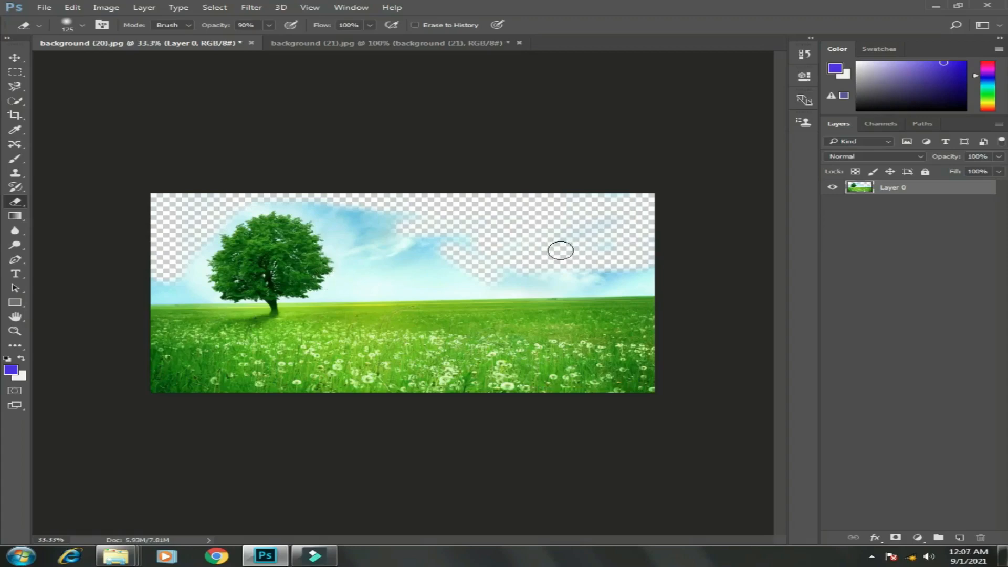
# Step: Erase more of the sky between the tree and the image's right edge with the size 125 Eraser
pyautogui.moveTo(360, 214)
pyautogui.mouseDown()
pyautogui.moveTo(388, 233)
pyautogui.moveTo(368, 214)
pyautogui.moveTo(396, 215)
pyautogui.moveTo(466, 272)
pyautogui.mouseUp()
pyautogui.moveTo(393, 264); pyautogui.dragTo(515, 267)
pyautogui.moveTo(389, 234); pyautogui.dragTo(518, 237)
pyautogui.moveTo(449, 235); pyautogui.dragTo(587, 234)
pyautogui.moveTo(515, 204); pyautogui.dragTo(657, 196)
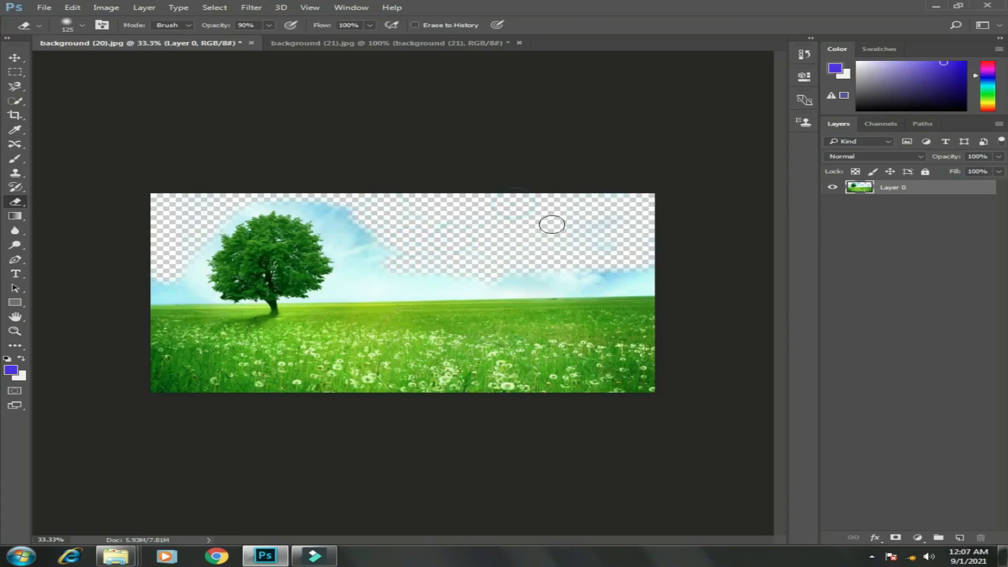
pyautogui.moveTo(534, 227); pyautogui.dragTo(608, 229)
pyautogui.moveTo(491, 255); pyautogui.dragTo(611, 257)
pyautogui.moveTo(486, 261); pyautogui.dragTo(635, 268)
# Step: Undo all the Eraser strokes on the sky and the unlocking of the Background layer
pyautogui.hotkey('ctrl', 'alt', 'z')
pyautogui.hotkey('ctrl', 'alt', 'z')
pyautogui.hotkey('ctrl', 'alt', 'z')
pyautogui.hotkey('ctrl', 'alt', 'z')
pyautogui.hotkey('ctrl', 'alt', 'z')
pyautogui.hotkey('ctrl', 'alt', 'z')
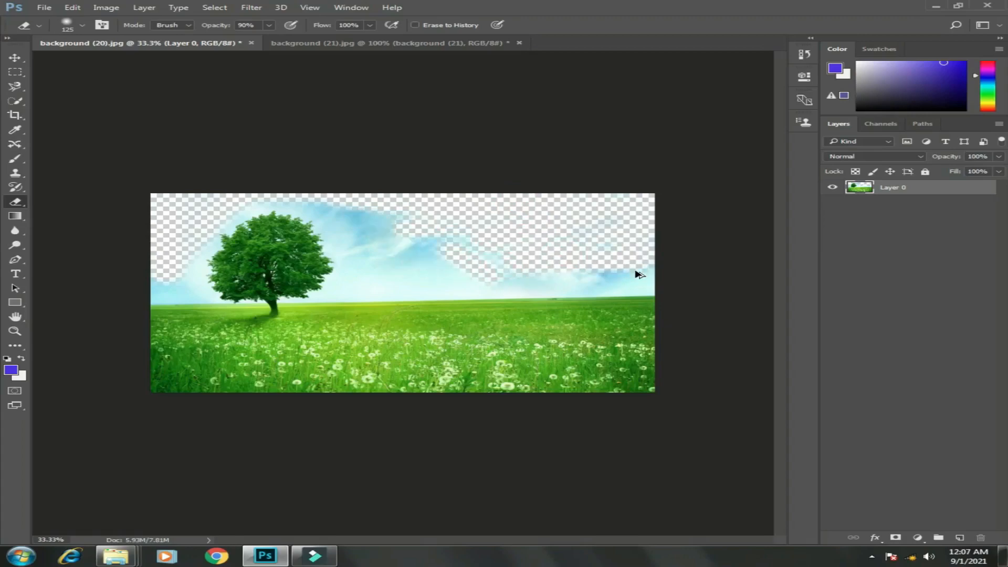
pyautogui.hotkey('ctrl', 'alt', 'z')
pyautogui.hotkey('ctrl', 'alt', 'z')
pyautogui.hotkey('ctrl', 'alt', 'z')
pyautogui.hotkey('ctrl', 'alt', 'z')
pyautogui.hotkey('ctrl', 'alt', 'z')
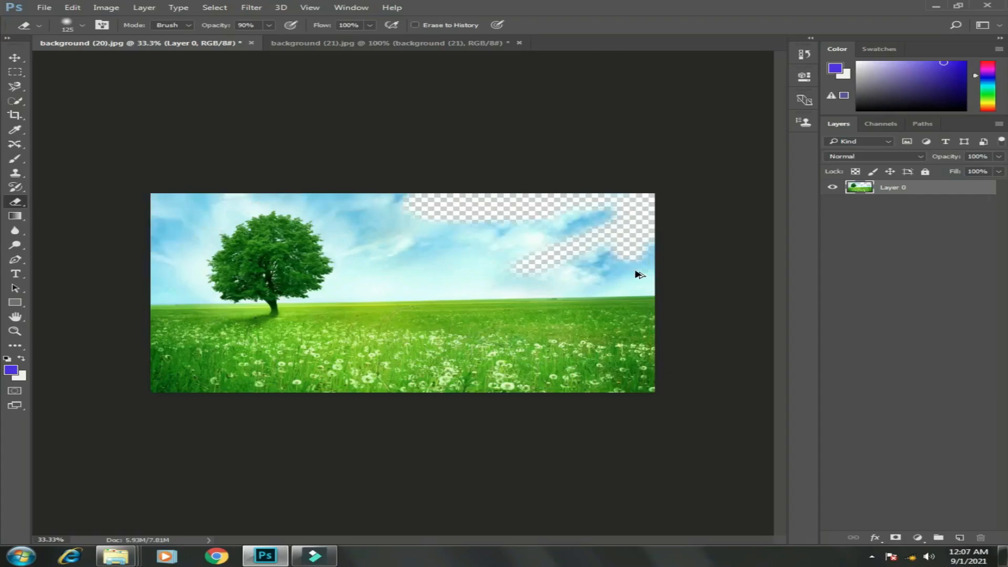
# Step: Erase the main sky area, the blue patches along the upper edge and those left of the tree with the Magic Eraser
pyautogui.rightClick(26, 204)
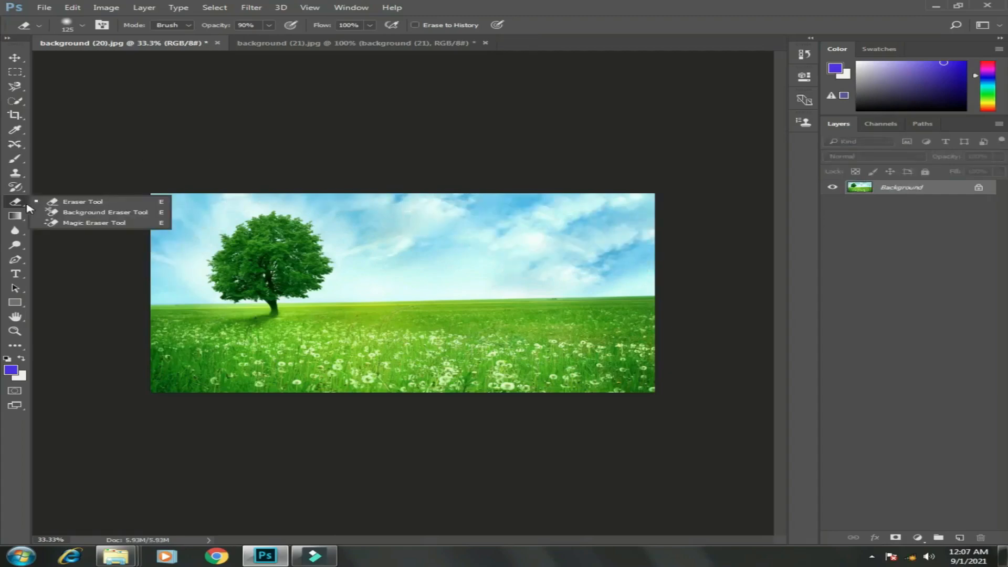
pyautogui.click(78, 225)
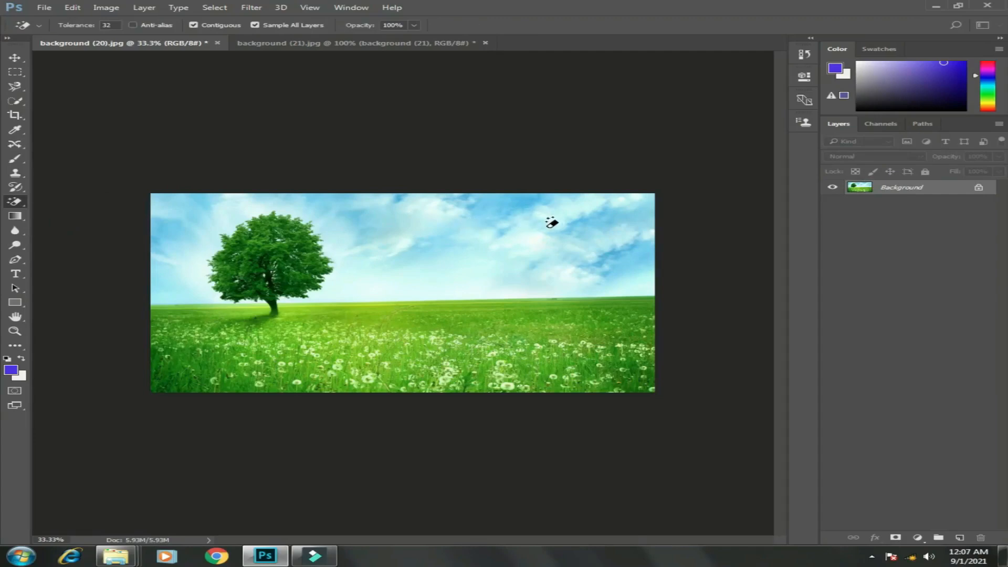
pyautogui.click(542, 225)
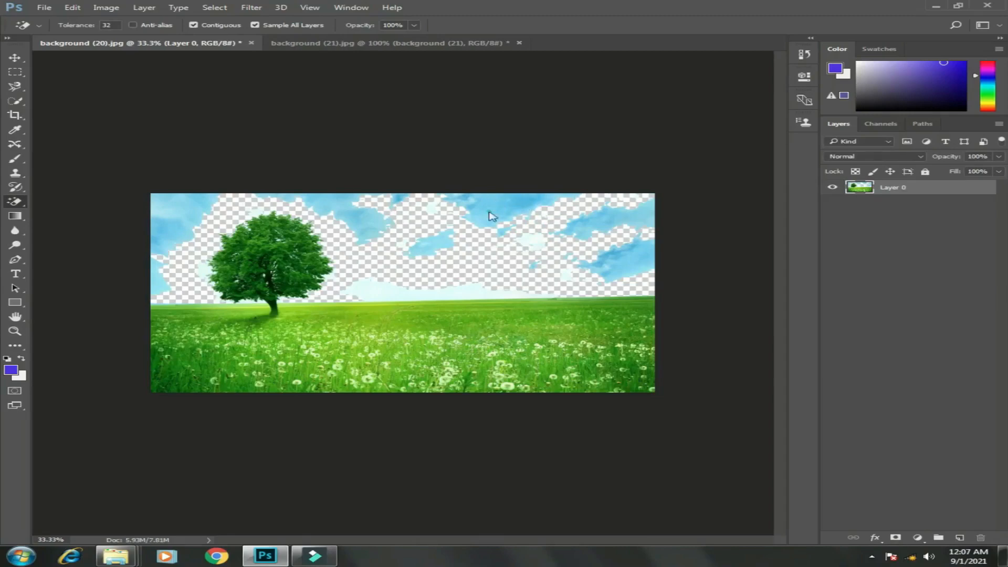
pyautogui.click(476, 211)
pyautogui.click(362, 222)
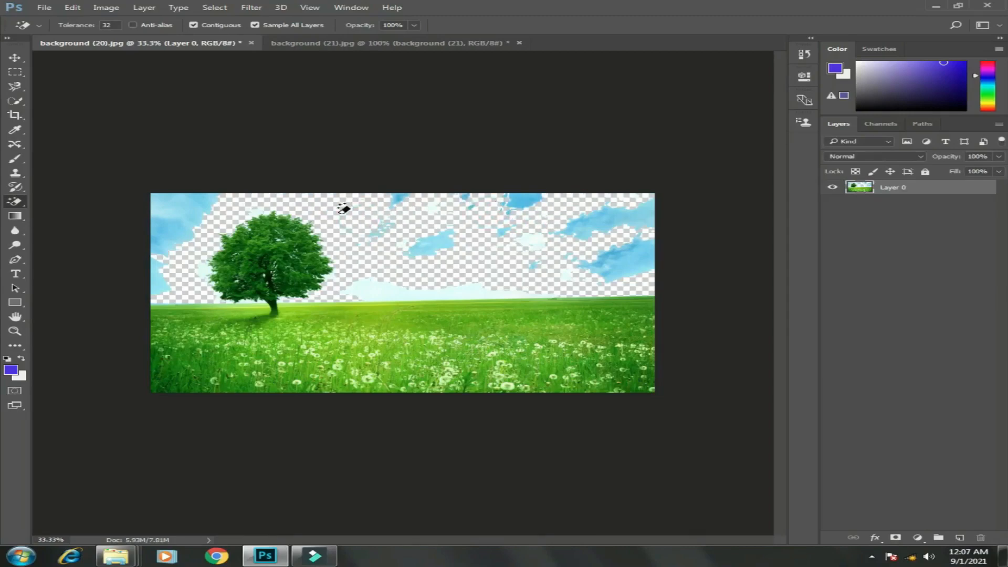
pyautogui.click(200, 211)
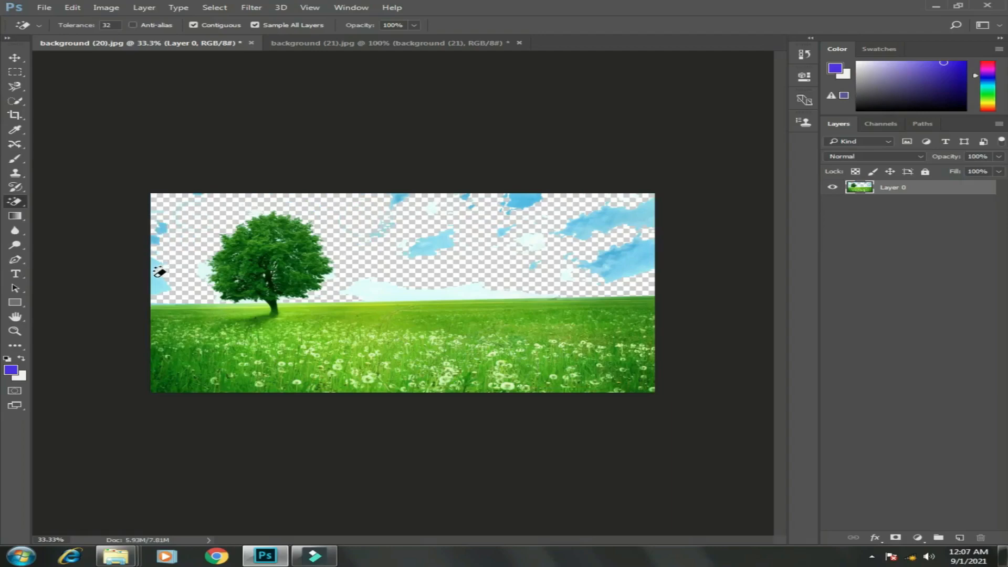
pyautogui.click(158, 276)
pyautogui.click(158, 239)
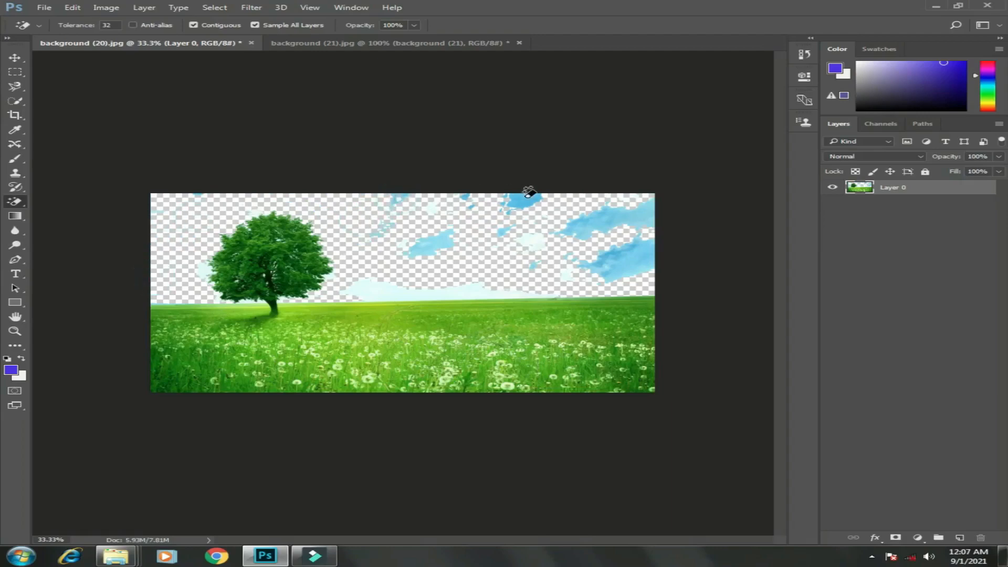
# Step: Erase the remaining blue and white cloud patches between the tree and the image's right edge with the Magic Eraser
pyautogui.click(522, 198)
pyautogui.click(441, 248)
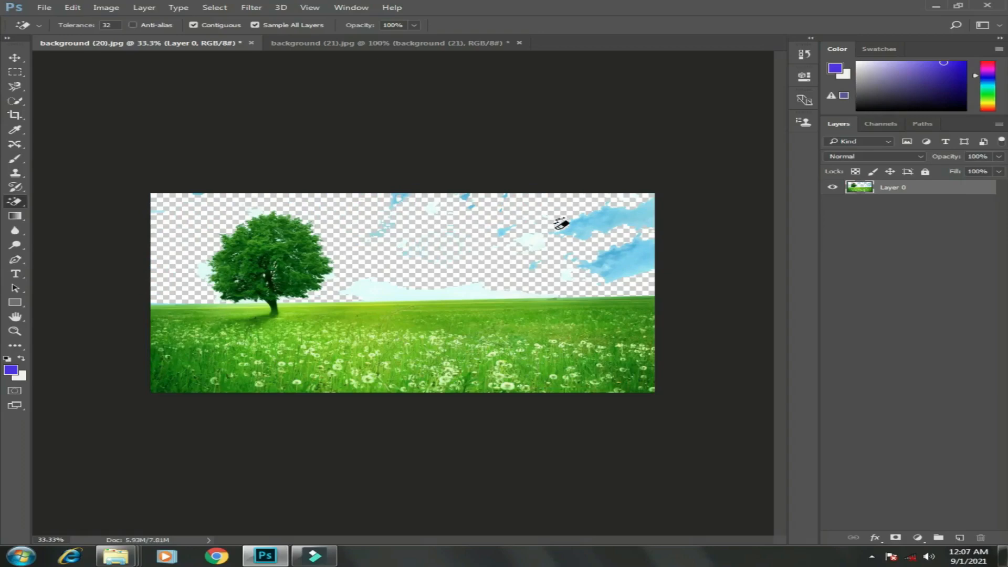
pyautogui.click(592, 229)
pyautogui.click(615, 257)
pyautogui.click(486, 286)
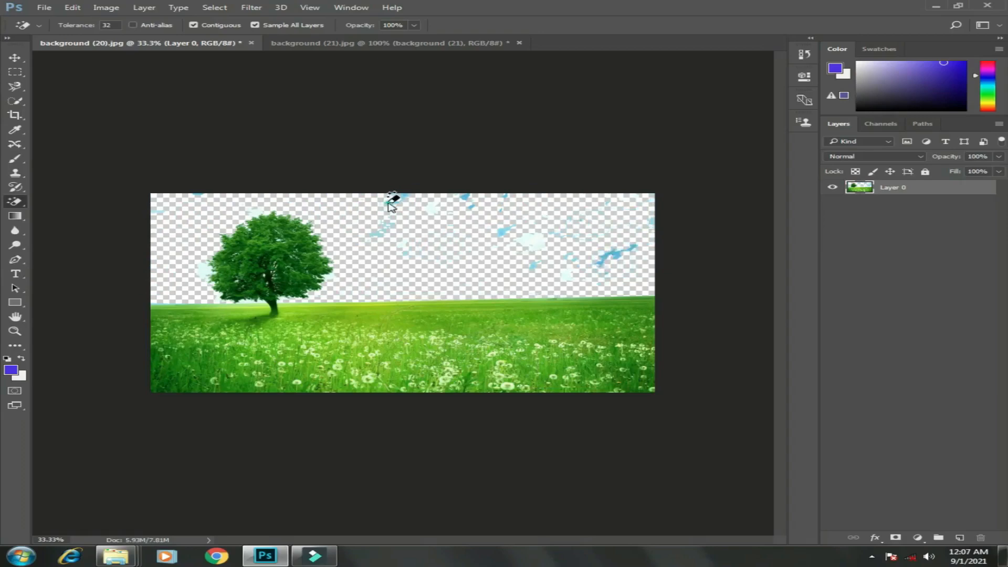
pyautogui.click(408, 194)
pyautogui.click(532, 236)
# Step: Undo all the Magic Eraser edits to restore the original sky and locked Background layer
pyautogui.hotkey('ctrl', 'alt', 'z')
pyautogui.hotkey('ctrl', 'alt', 'z')
pyautogui.hotkey('ctrl', 'alt', 'z')
pyautogui.hotkey('ctrl', 'alt', 'z')
pyautogui.hotkey('ctrl', 'alt', 'z')
pyautogui.hotkey('ctrl', 'alt', 'z')
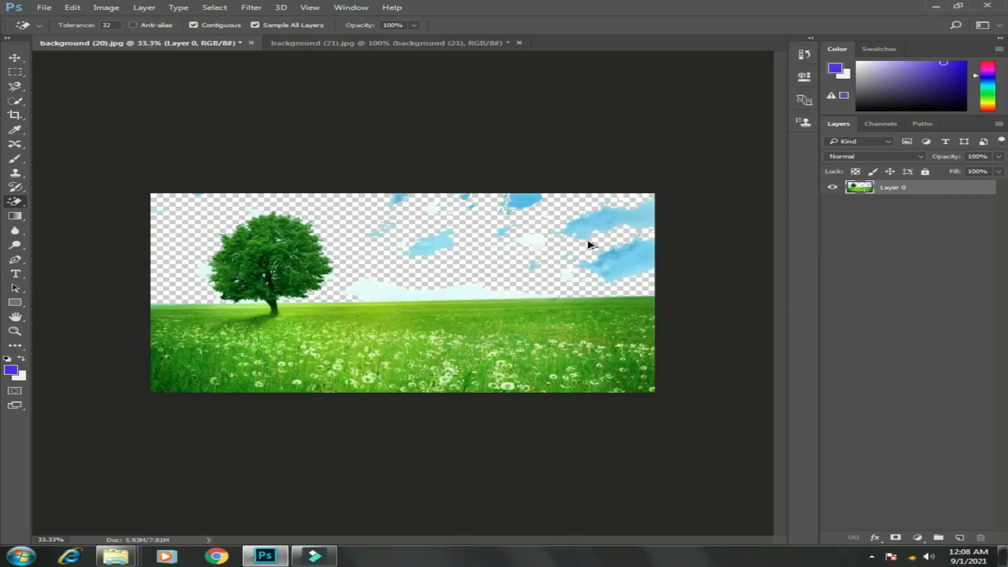
pyautogui.hotkey('ctrl', 'alt', 'z')
pyautogui.hotkey('ctrl', 'alt', 'z')
pyautogui.hotkey('ctrl', 'alt', 'z')
pyautogui.hotkey('ctrl', 'alt', 'z')
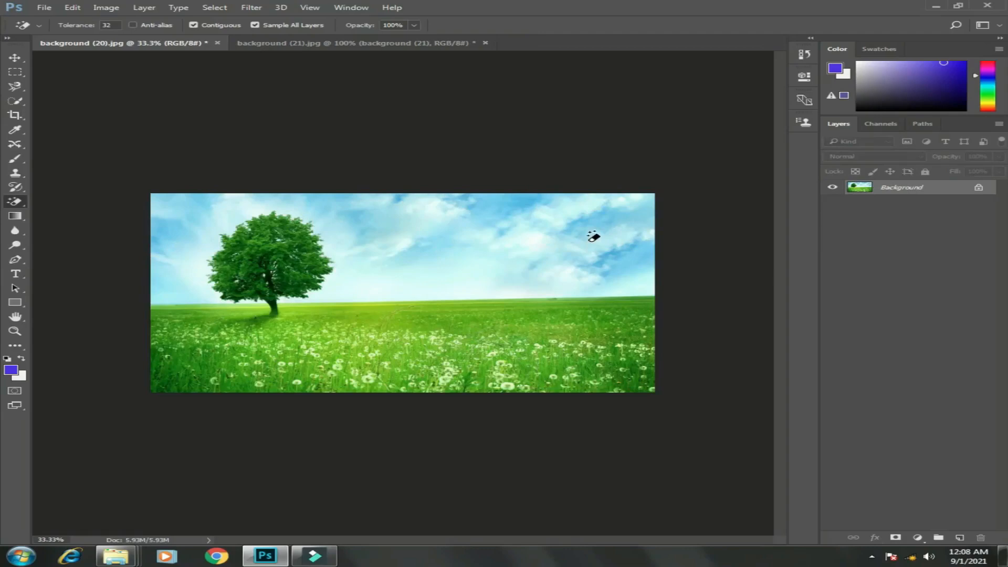
# Step: Erase the sky around the tree and above the horizon using the Background Eraser at brush size 250
pyautogui.rightClick(20, 205)
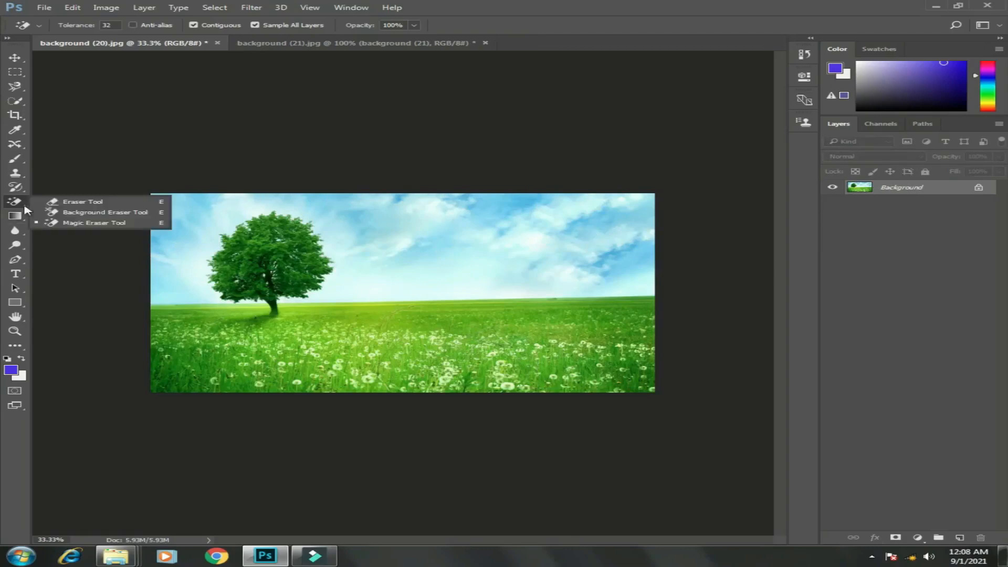
pyautogui.click(105, 212)
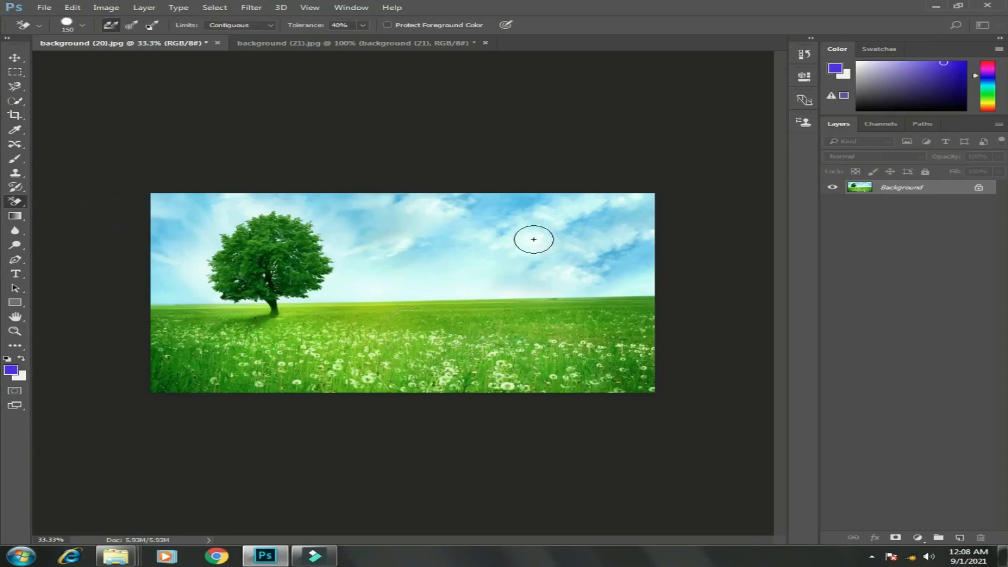
pyautogui.press(']')
pyautogui.press(']')
pyautogui.press(']')
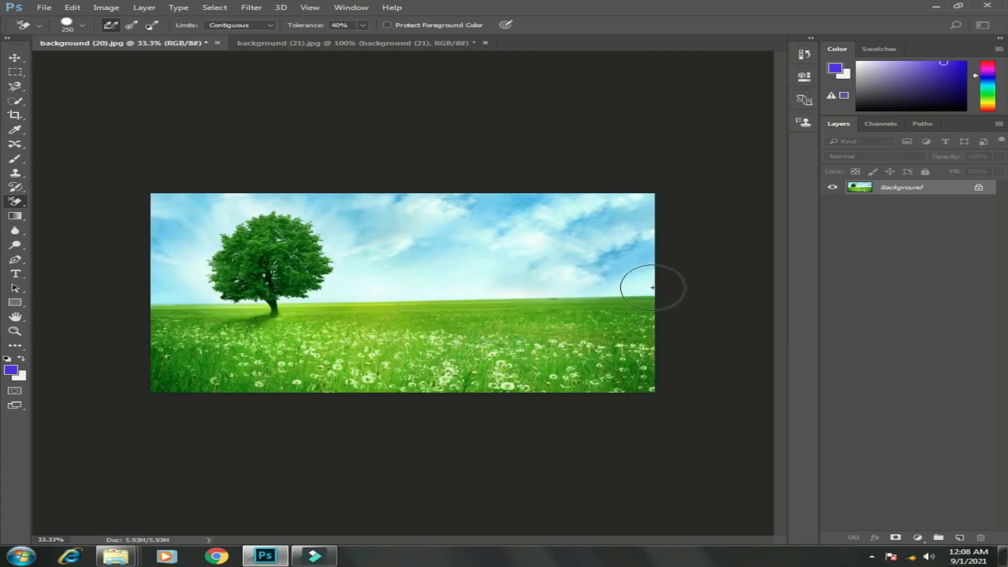
pyautogui.moveTo(644, 288)
pyautogui.mouseDown()
pyautogui.moveTo(594, 282)
pyautogui.moveTo(626, 279)
pyautogui.moveTo(338, 293)
pyautogui.moveTo(325, 290)
pyautogui.moveTo(338, 286)
pyautogui.moveTo(343, 266)
pyautogui.moveTo(337, 231)
pyautogui.moveTo(297, 209)
pyautogui.moveTo(247, 209)
pyautogui.moveTo(203, 227)
pyautogui.moveTo(203, 255)
pyautogui.moveTo(185, 275)
pyautogui.moveTo(193, 284)
pyautogui.moveTo(181, 270)
pyautogui.moveTo(151, 288)
pyautogui.moveTo(150, 205)
pyautogui.moveTo(180, 218)
pyautogui.moveTo(203, 203)
pyautogui.moveTo(265, 194)
pyautogui.moveTo(367, 203)
pyautogui.moveTo(414, 239)
pyautogui.moveTo(373, 232)
pyautogui.moveTo(401, 219)
pyautogui.moveTo(333, 212)
pyautogui.moveTo(315, 196)
pyautogui.moveTo(372, 226)
pyautogui.moveTo(259, 198)
pyautogui.moveTo(413, 196)
pyautogui.moveTo(477, 236)
pyautogui.moveTo(372, 283)
pyautogui.moveTo(420, 286)
pyautogui.moveTo(628, 254)
pyautogui.moveTo(624, 231)
pyautogui.moveTo(641, 248)
pyautogui.moveTo(646, 216)
pyautogui.moveTo(636, 202)
pyautogui.moveTo(556, 209)
pyautogui.moveTo(583, 227)
pyautogui.moveTo(527, 231)
pyautogui.moveTo(493, 217)
pyautogui.moveTo(446, 223)
pyautogui.moveTo(450, 207)
pyautogui.moveTo(540, 198)
pyautogui.moveTo(399, 198)
pyautogui.moveTo(423, 236)
pyautogui.mouseUp()
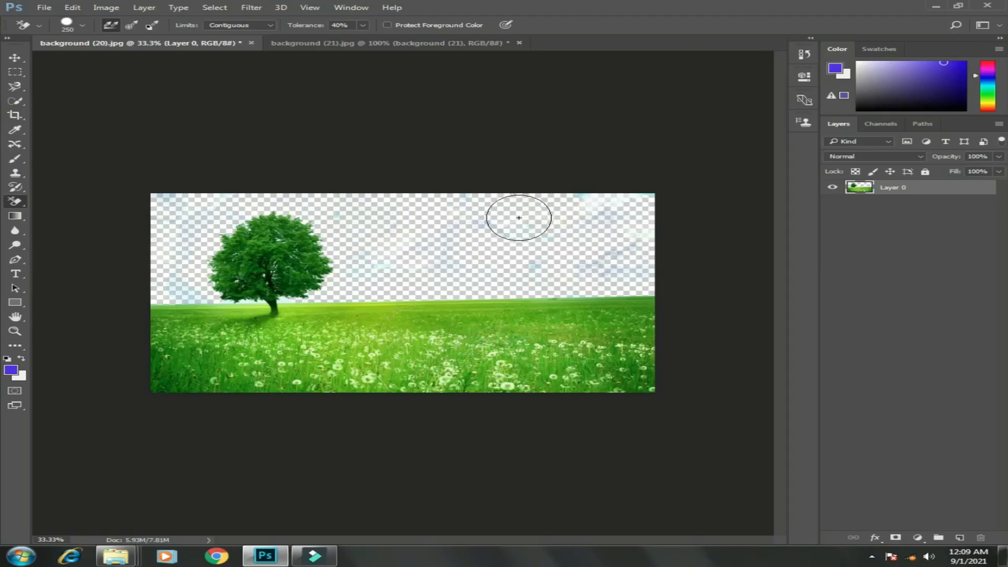
# Step: Clean up the faint sky remnants on both sides of the tree and along the horizon with the Background Eraser
pyautogui.moveTo(452, 232)
pyautogui.mouseDown()
pyautogui.moveTo(560, 228)
pyautogui.moveTo(551, 236)
pyautogui.mouseUp()
pyautogui.moveTo(414, 206)
pyautogui.mouseDown()
pyautogui.moveTo(608, 198)
pyautogui.moveTo(607, 252)
pyautogui.moveTo(634, 257)
pyautogui.moveTo(612, 237)
pyautogui.mouseUp()
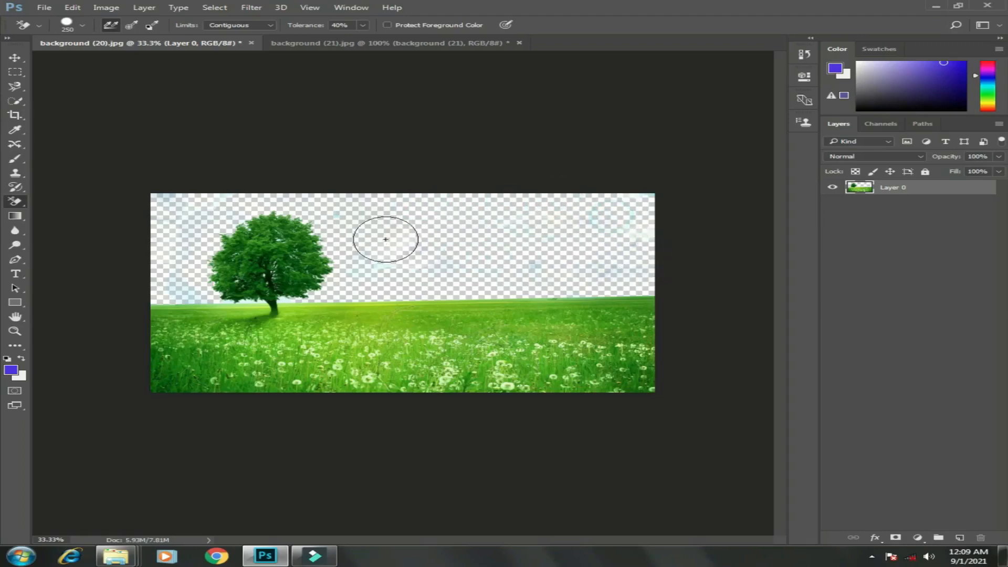
pyautogui.click(176, 193)
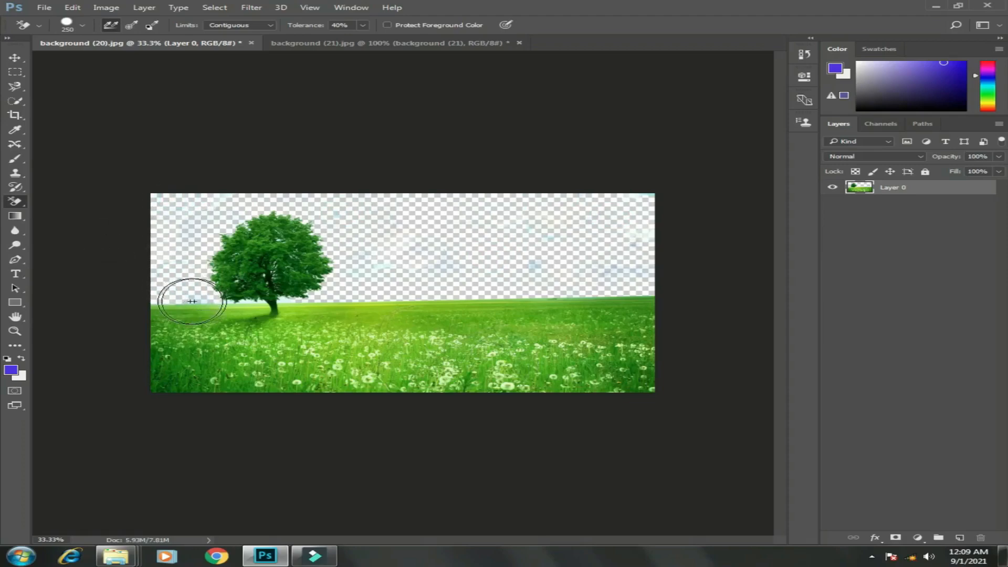
pyautogui.click(193, 291)
pyautogui.click(537, 265)
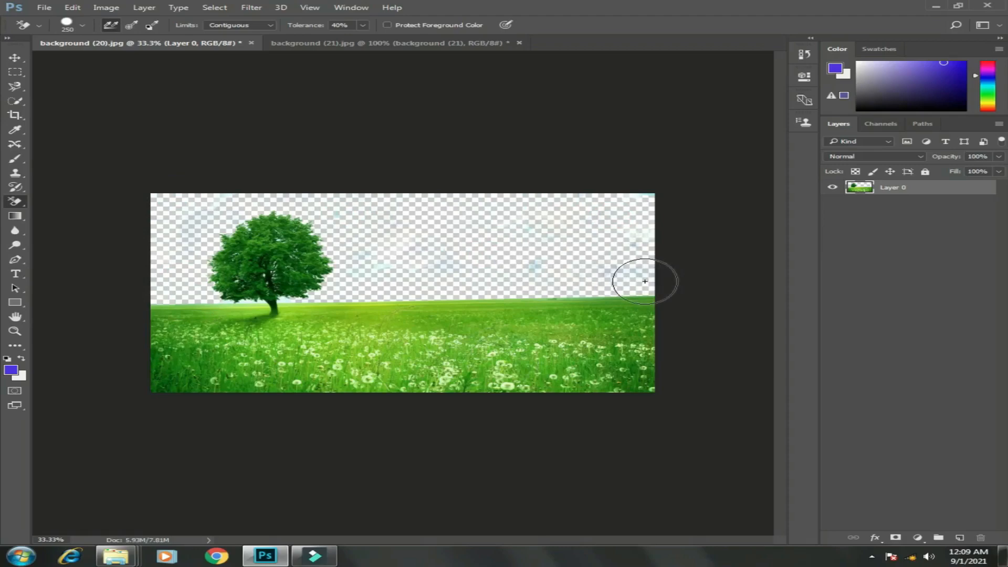
pyautogui.click(387, 266)
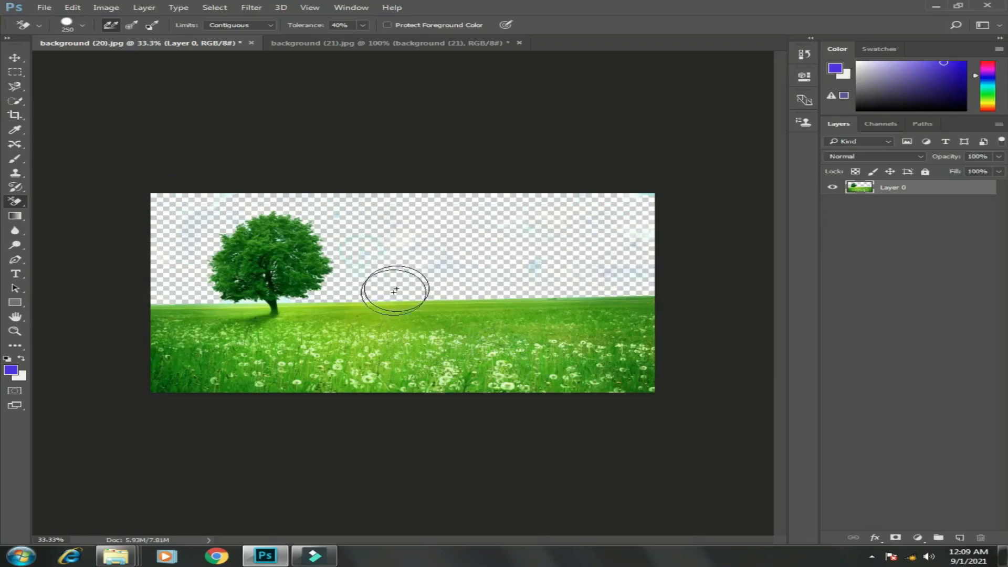